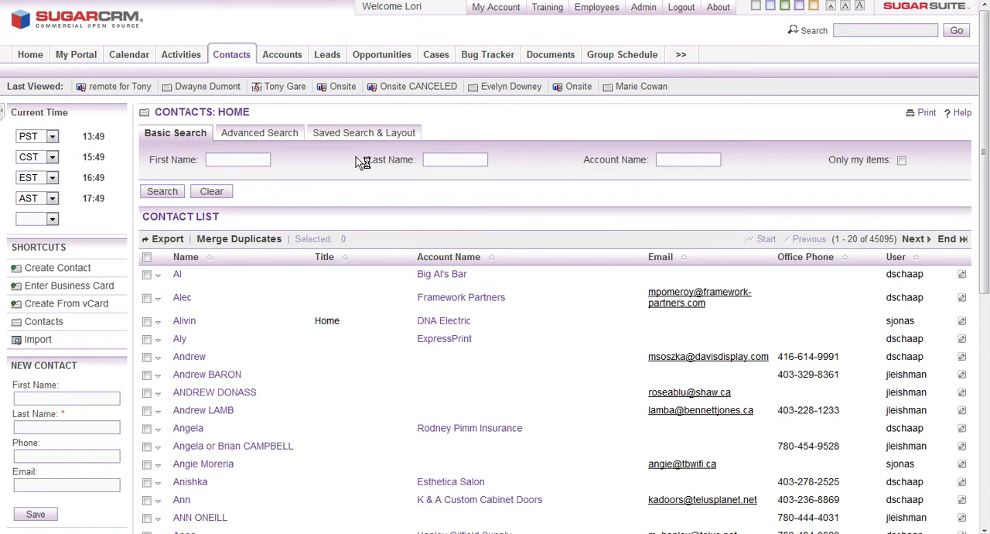
Start a new contact record from the Contacts module and enter the contact's first and last name.
left_click(231, 57)
left_click(66, 270)
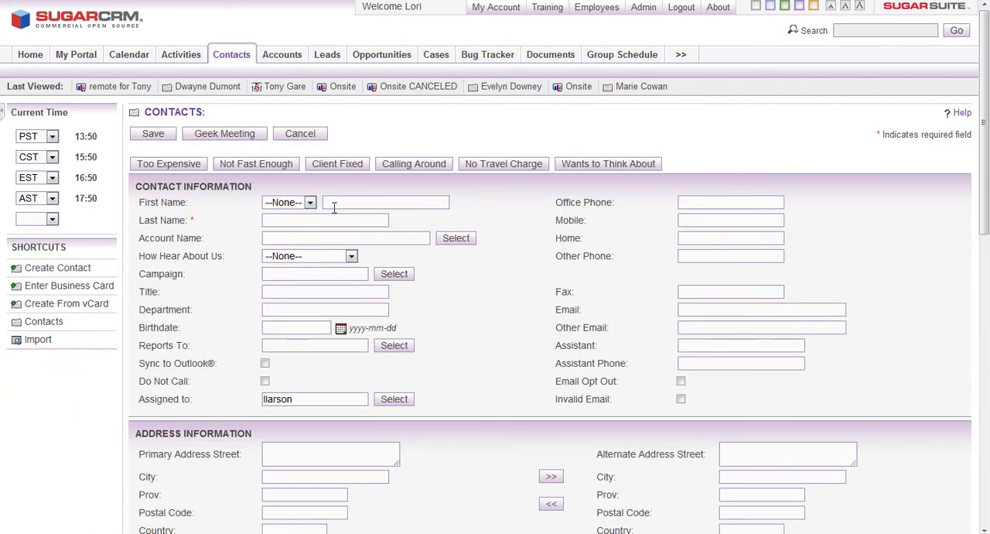
left_click(333, 202)
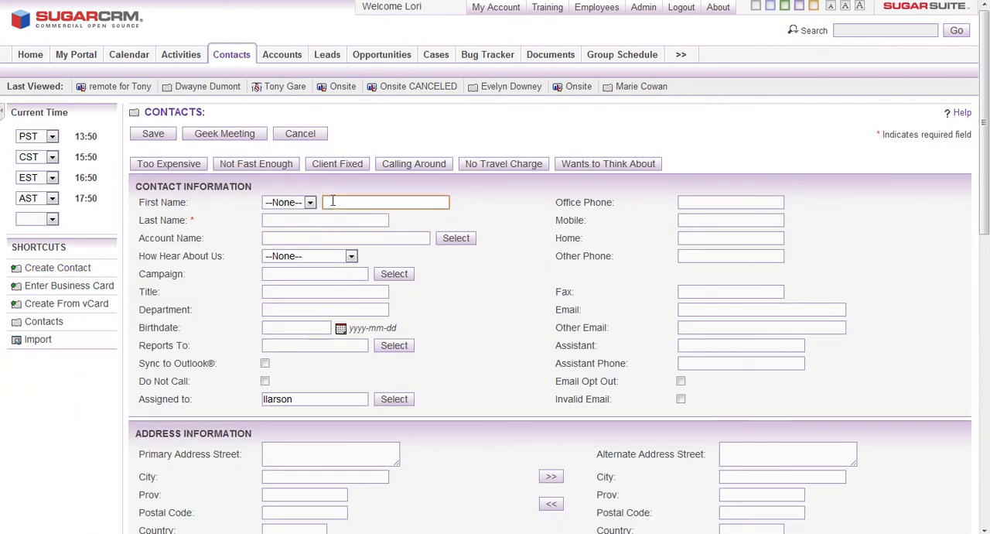
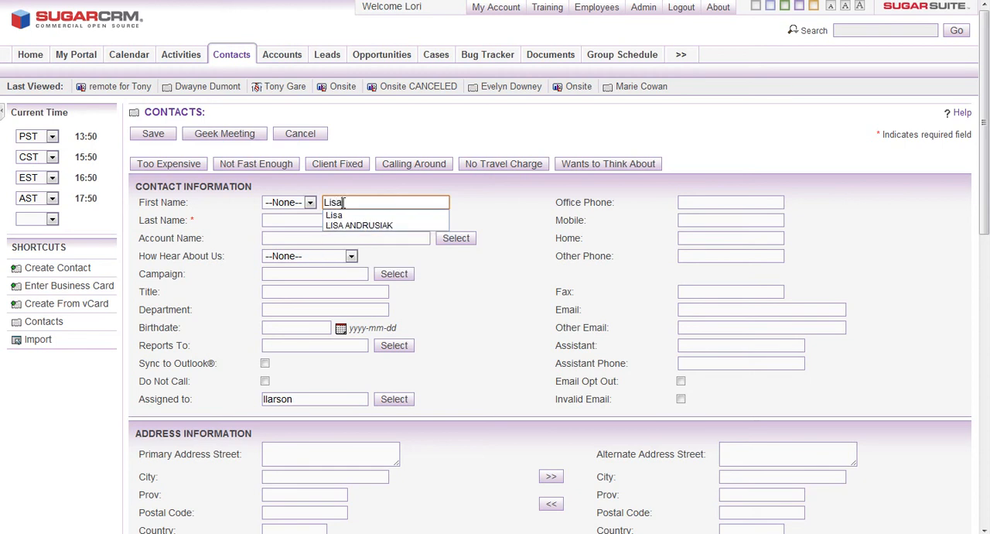
key("Tab")
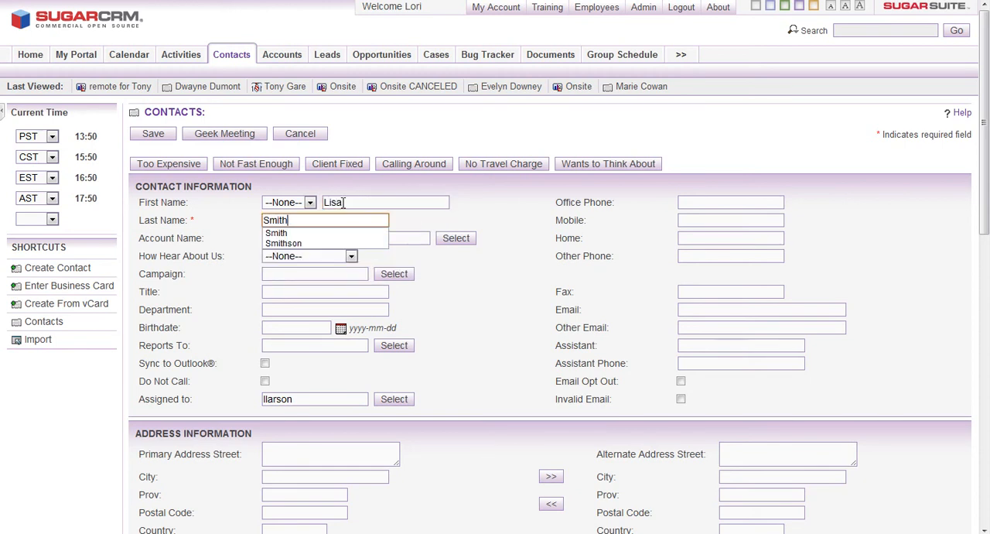
key("Tab")
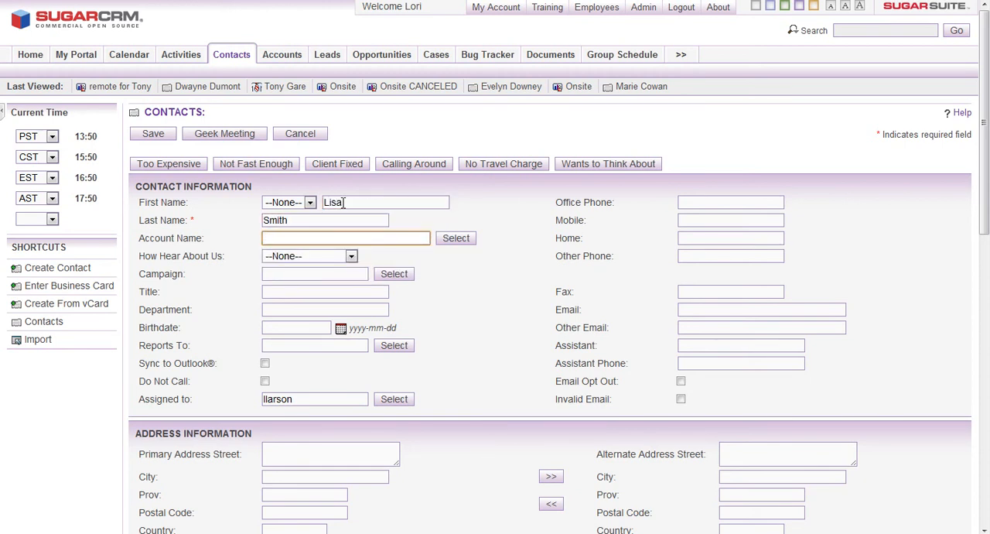
Enter the contact's home phone number in the contact information.
left_click(686, 241)
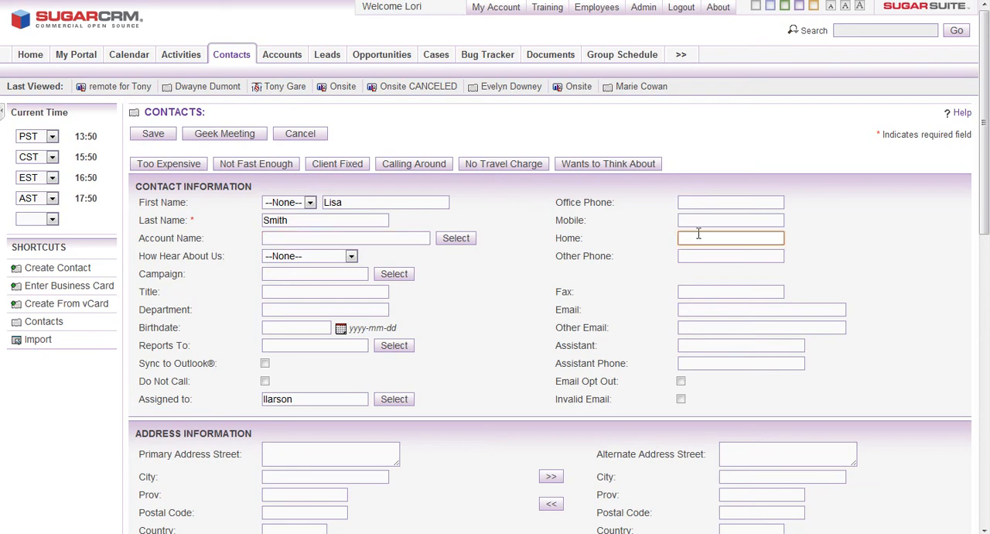
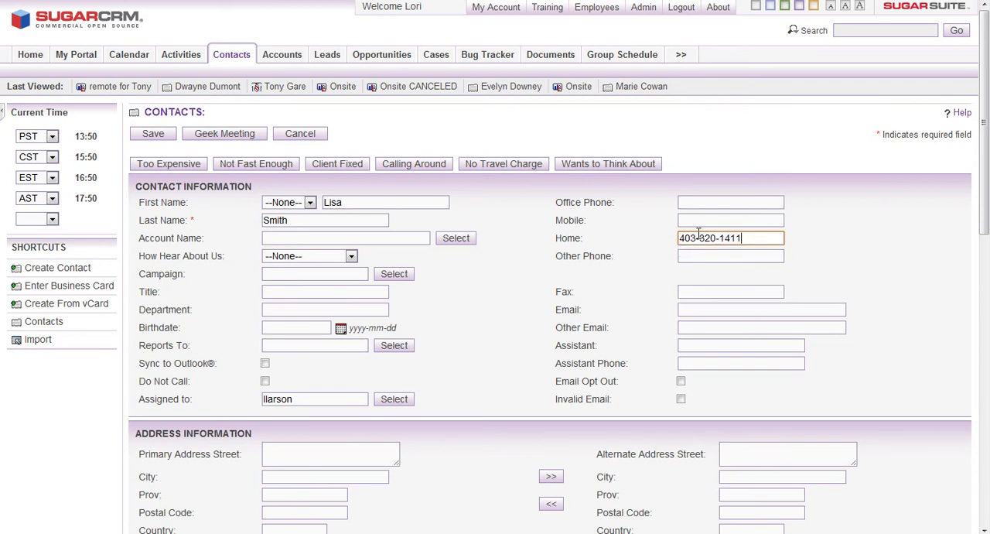
Enter the contact's mobile phone number in the contact information.
left_click(696, 219)
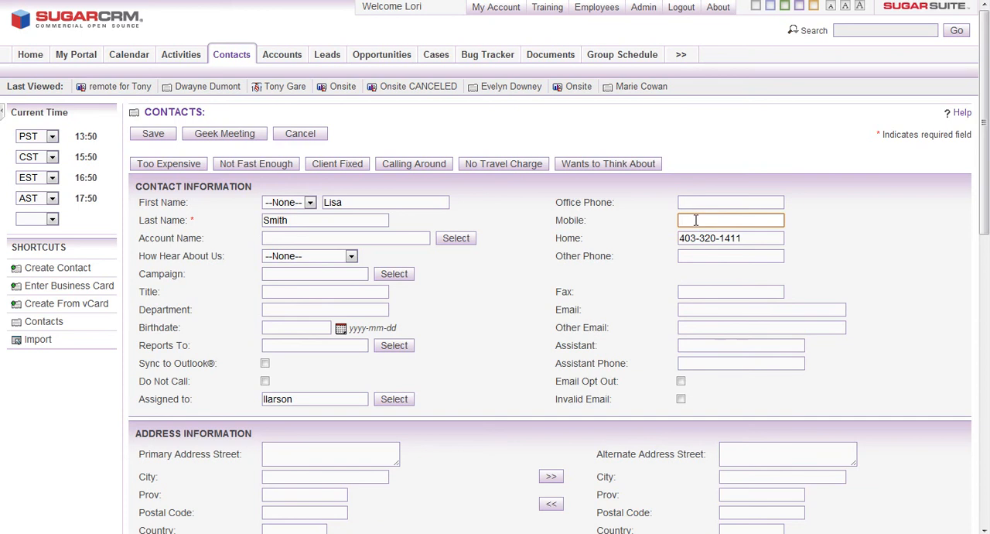
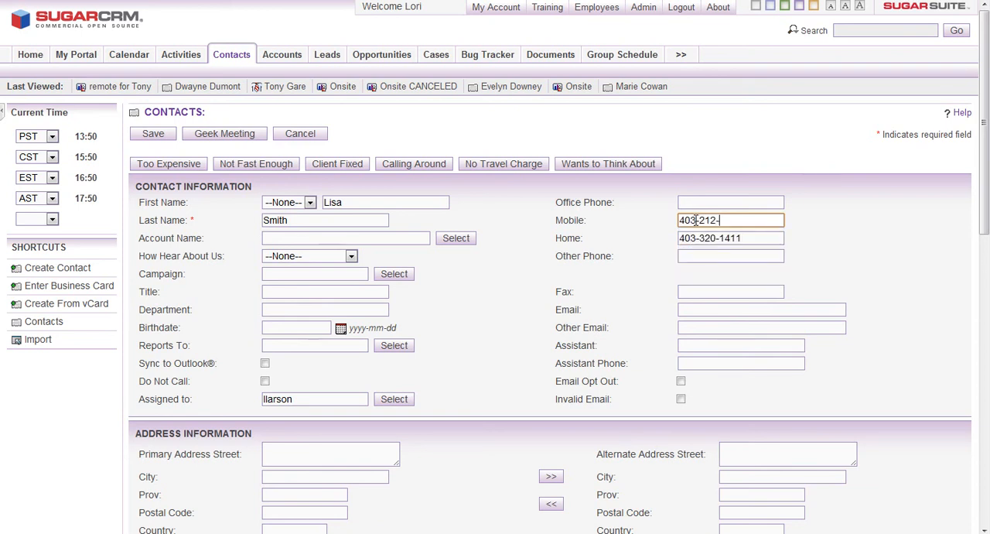
left_click(693, 203)
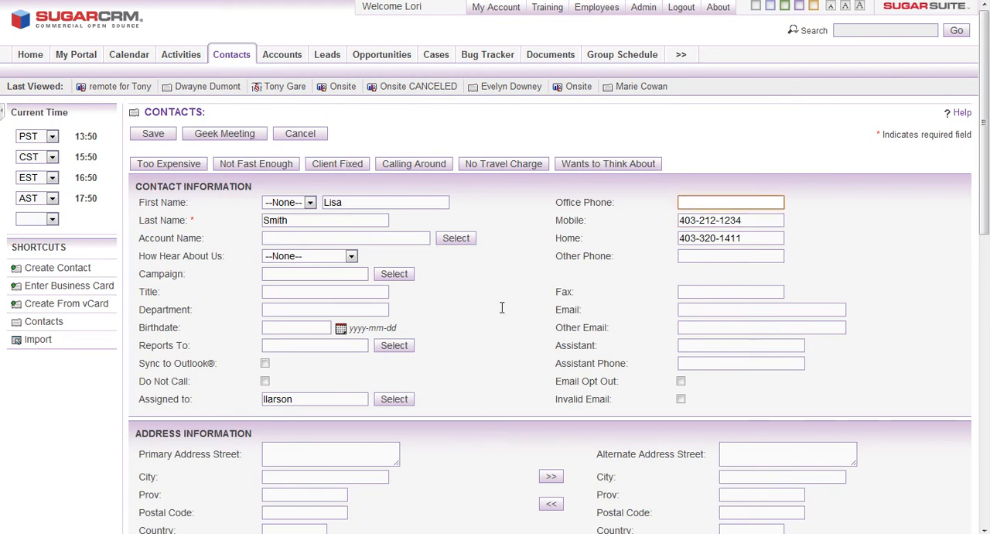
Fill in the street and city of the contact's primary address.
left_click(377, 458)
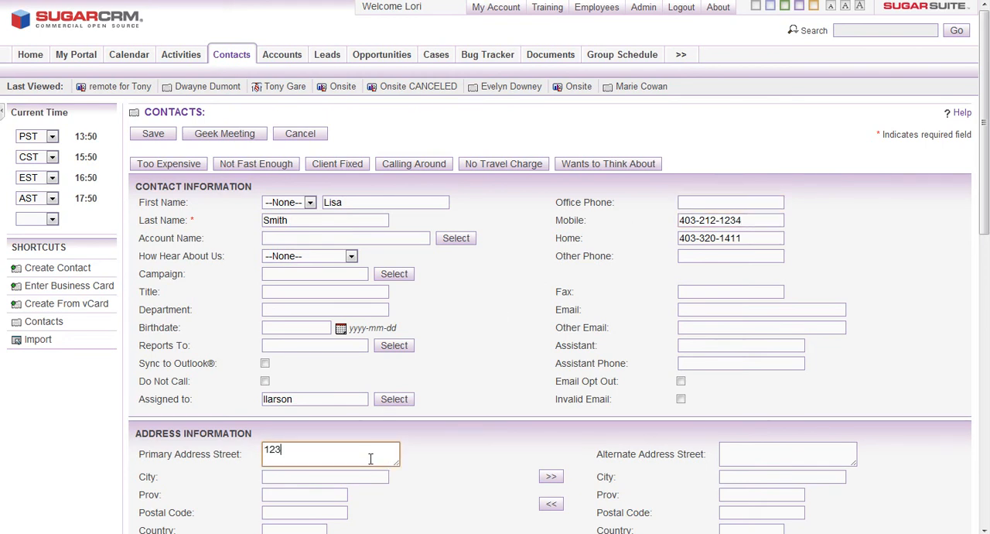
key("Tab")
type("Calgary")
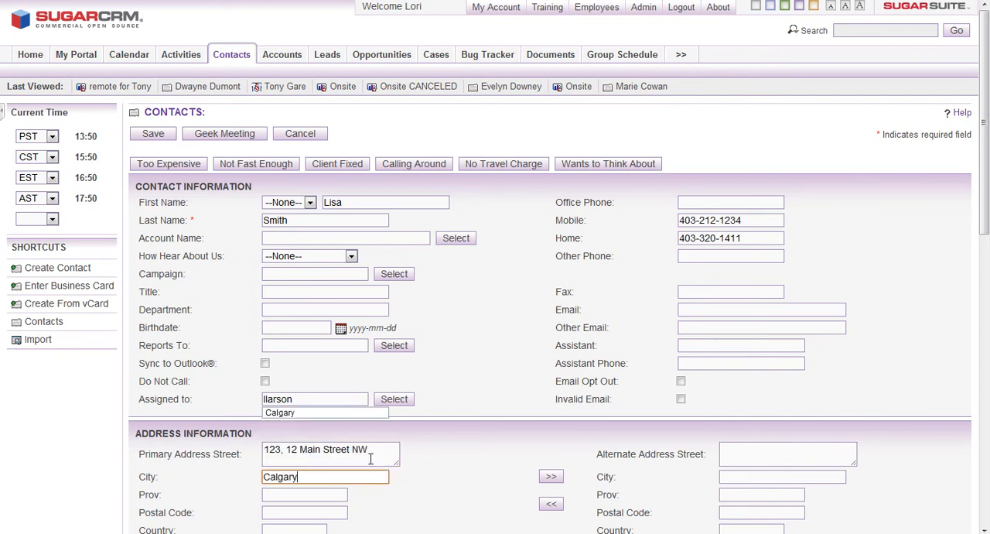
key("Tab")
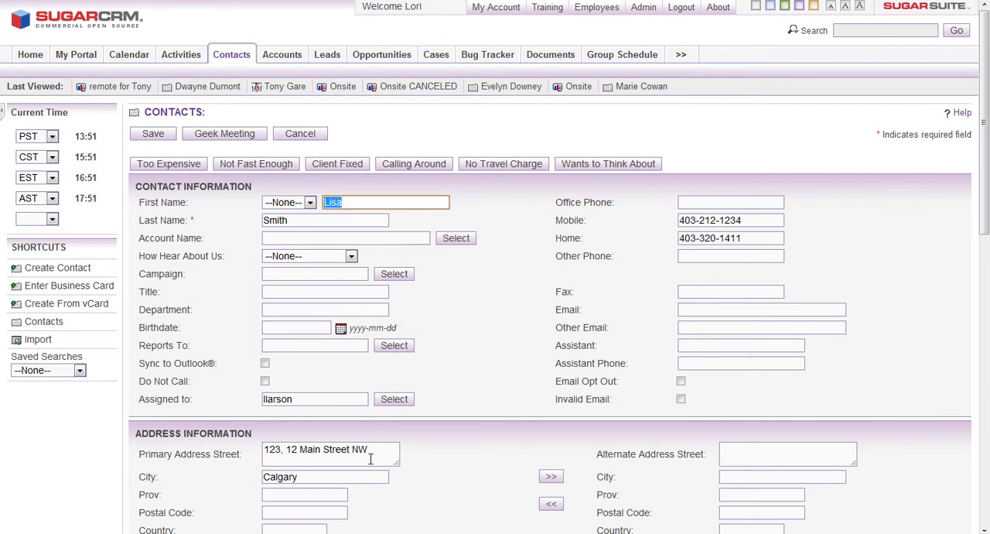
Fill in the province and country of the contact's primary address.
left_click(324, 494)
scroll(341, 491, "down", 2)
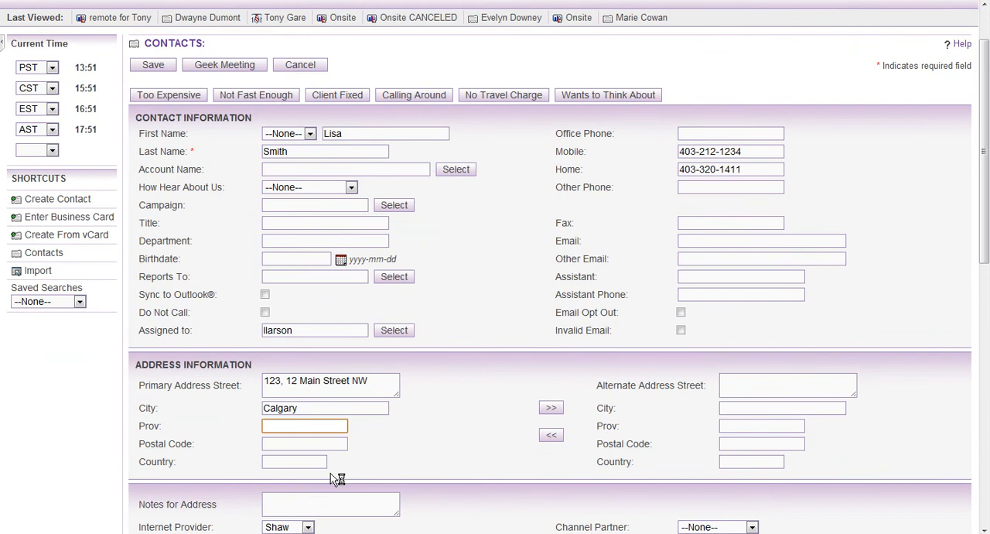
type("Alberta")
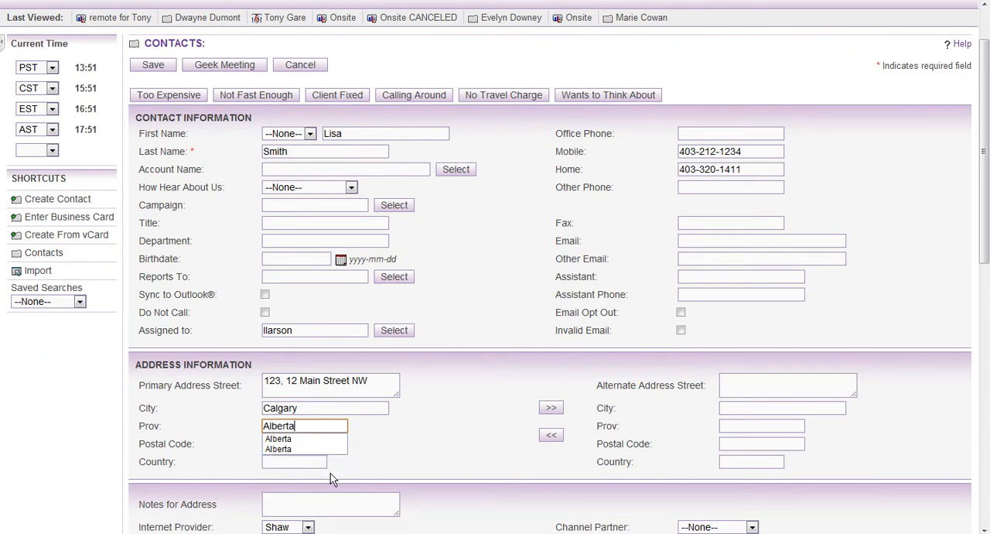
key("Tab")
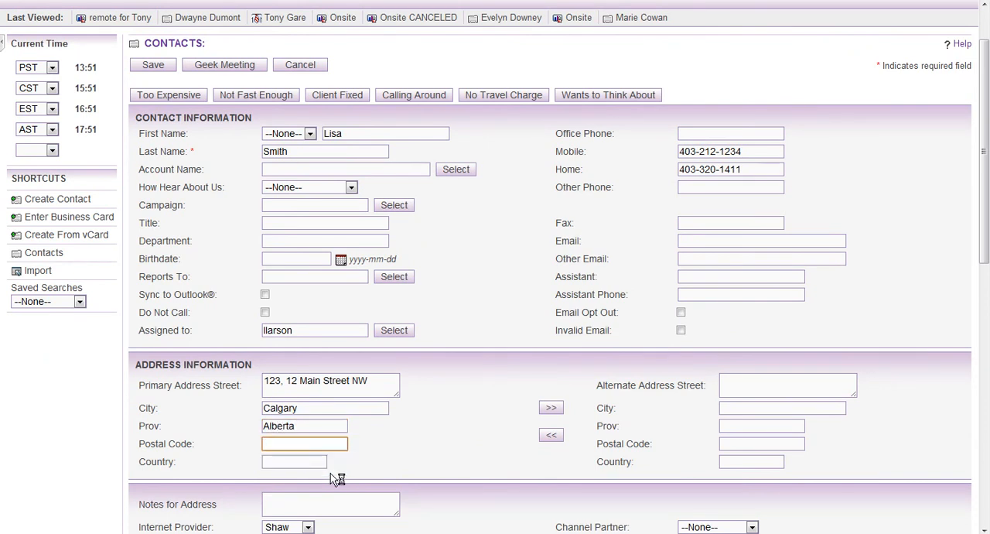
key("Tab")
type("Ca")
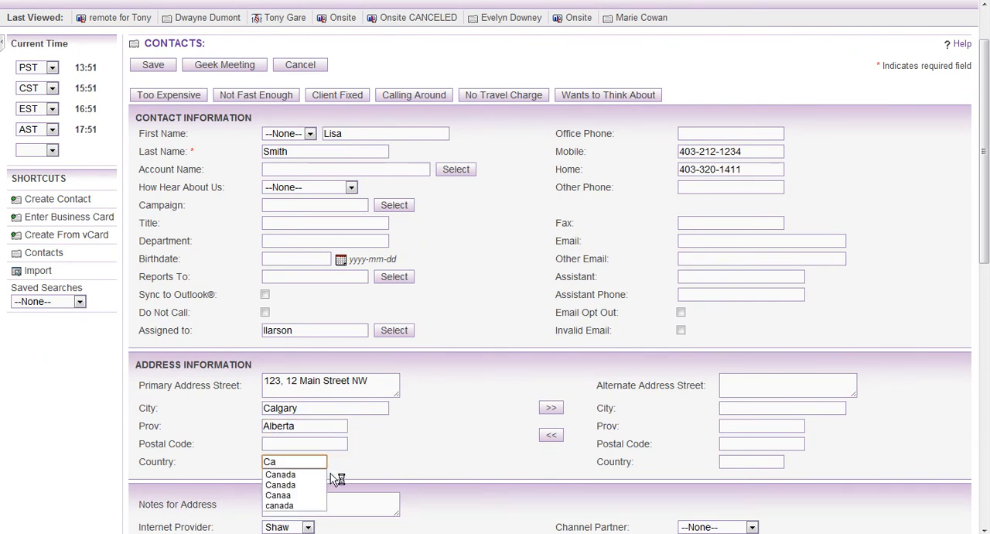
type("nada")
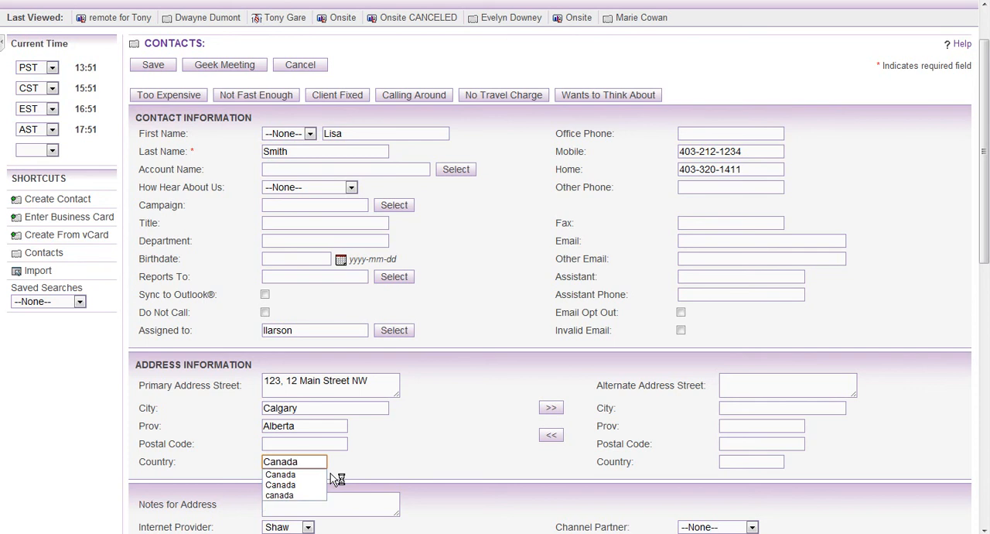
left_click(325, 473)
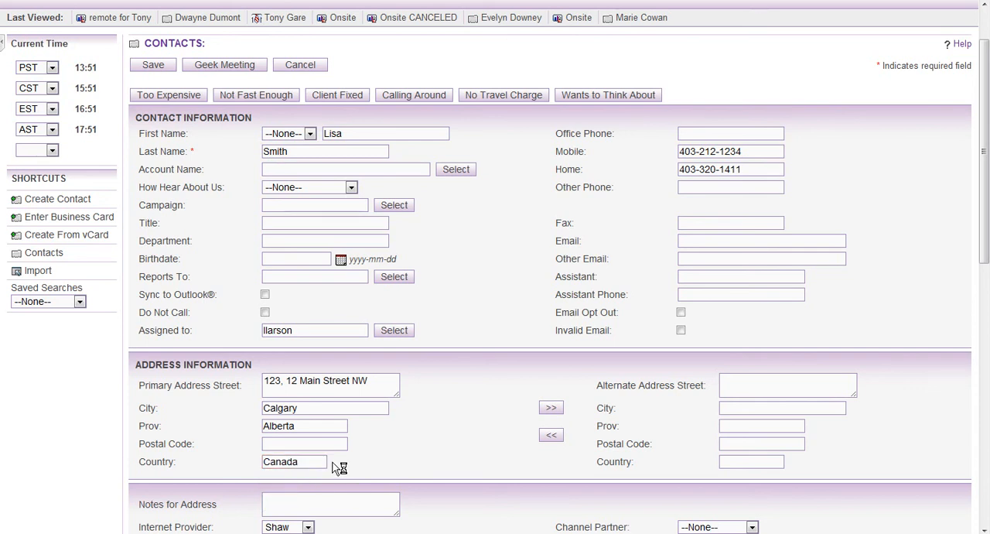
Enter the postal code of the contact's primary address.
left_click(318, 447)
type("T2")
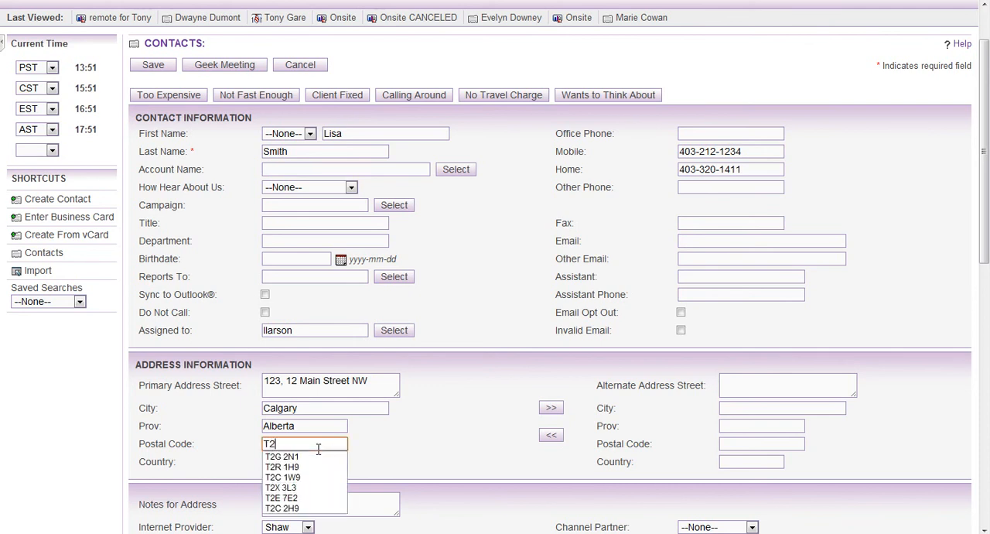
type("G ")
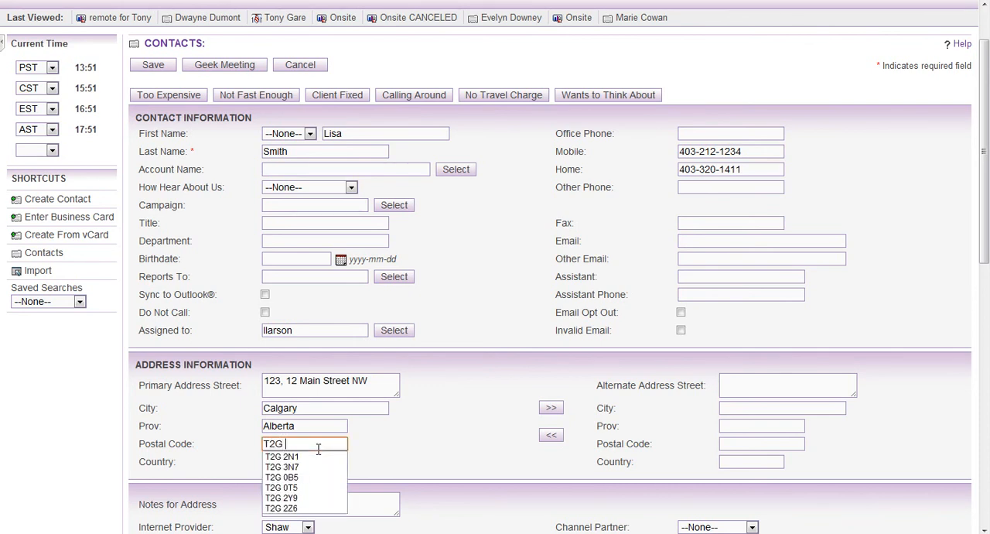
type("2N1")
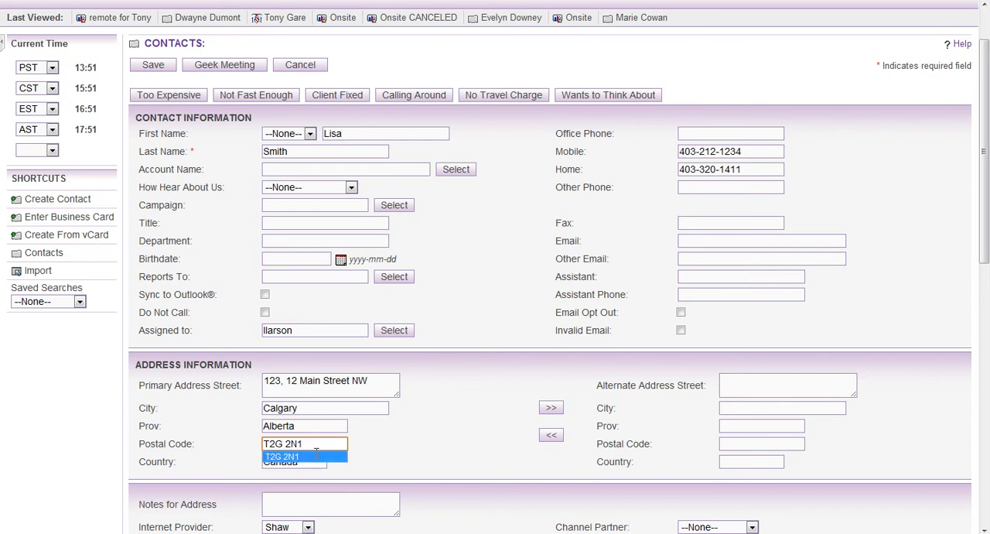
left_click(313, 457)
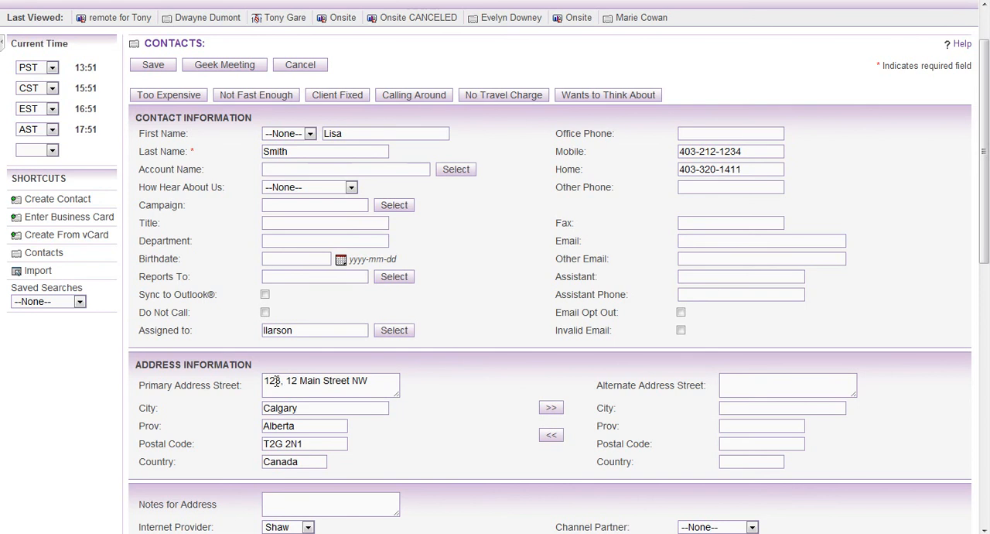
Add the contact's buzzer number to the address notes, introduced by the word "Buzzer" and ending with a period.
scroll(283, 418, "down", 2)
left_click(286, 435)
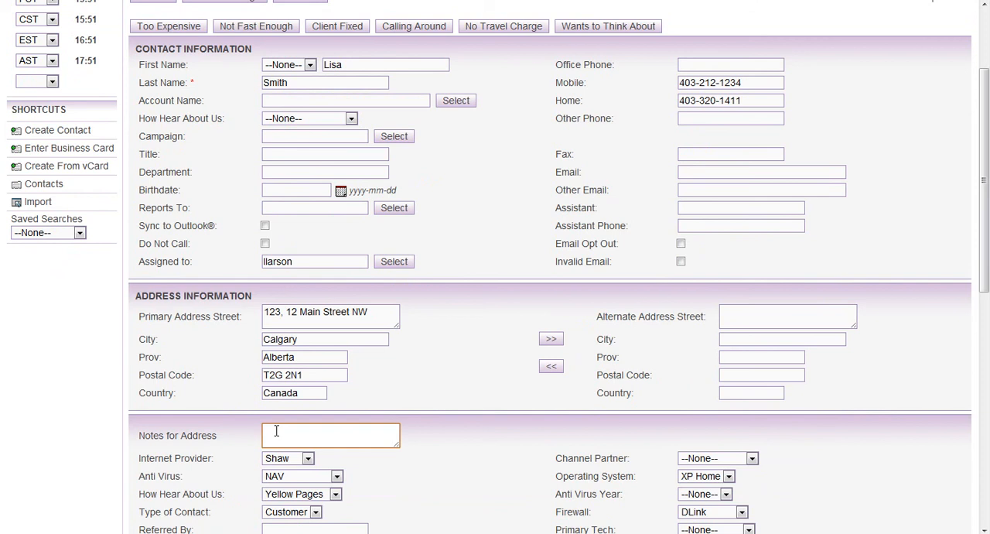
type("Buzzer 123")
left_click(685, 172)
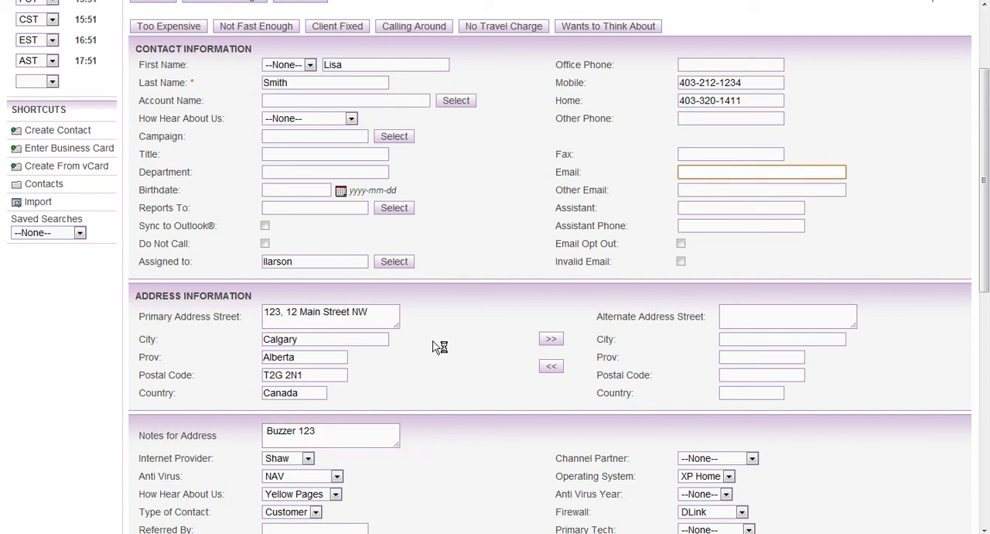
left_click(339, 437)
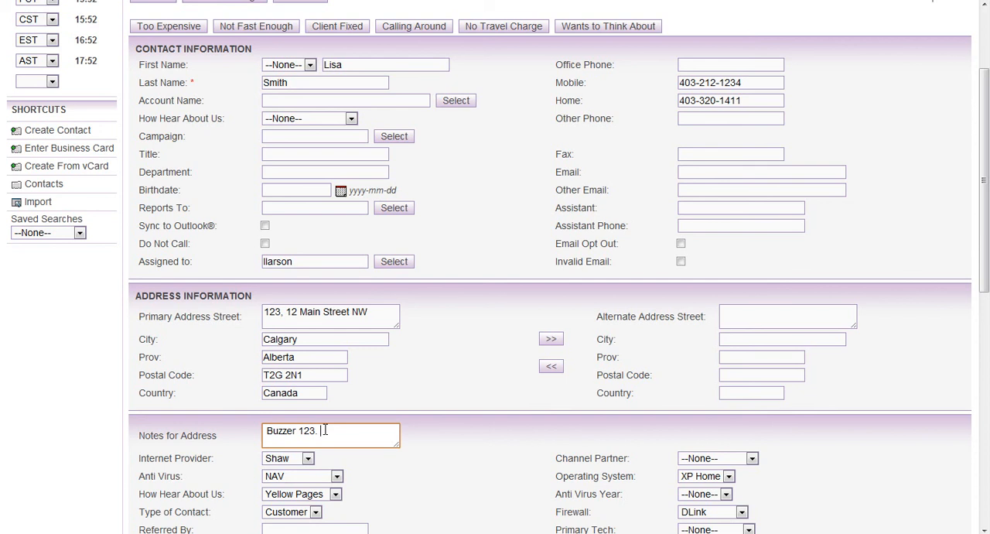
Enter the contact's primary email address and save the new contact record.
left_click(707, 172)
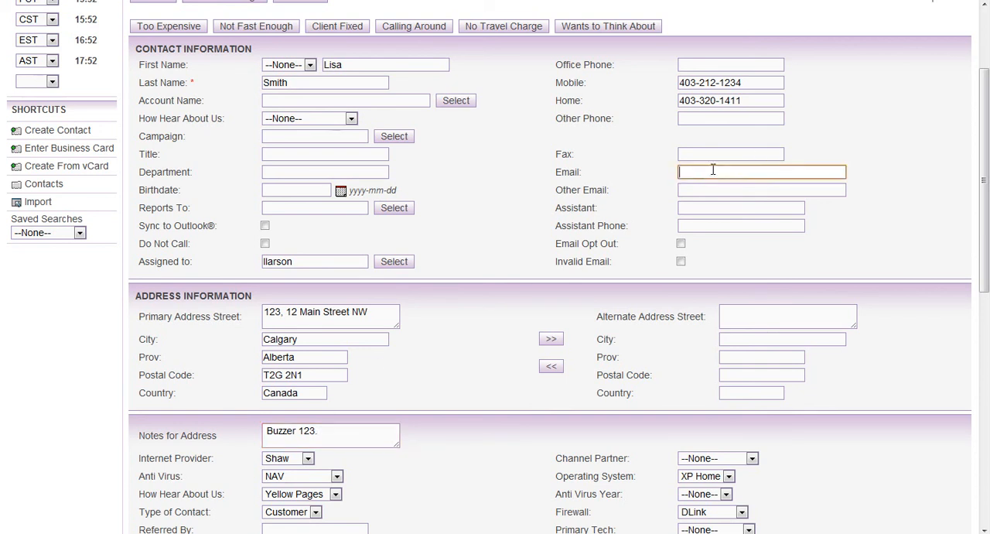
left_click(490, 177)
scroll(493, 189, "up", 2)
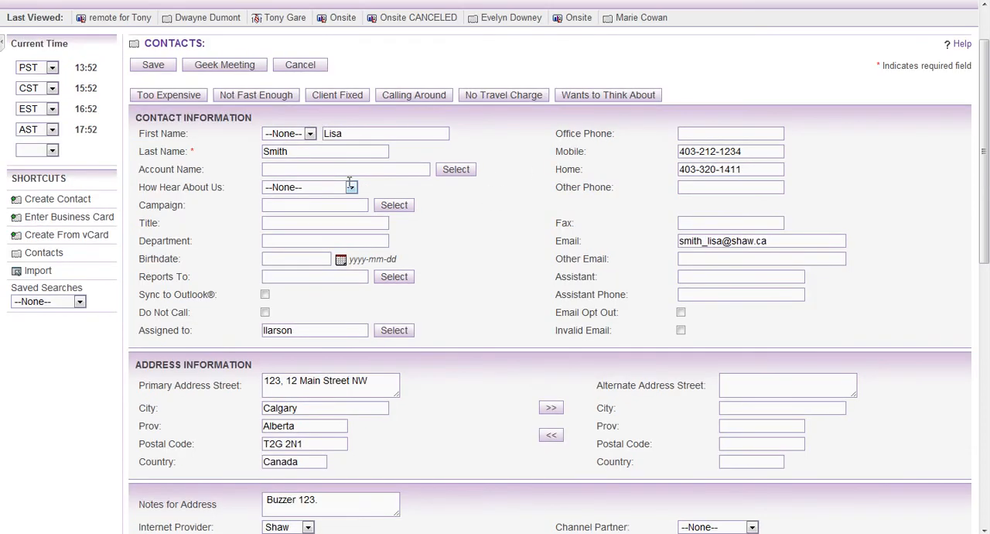
left_click(167, 69)
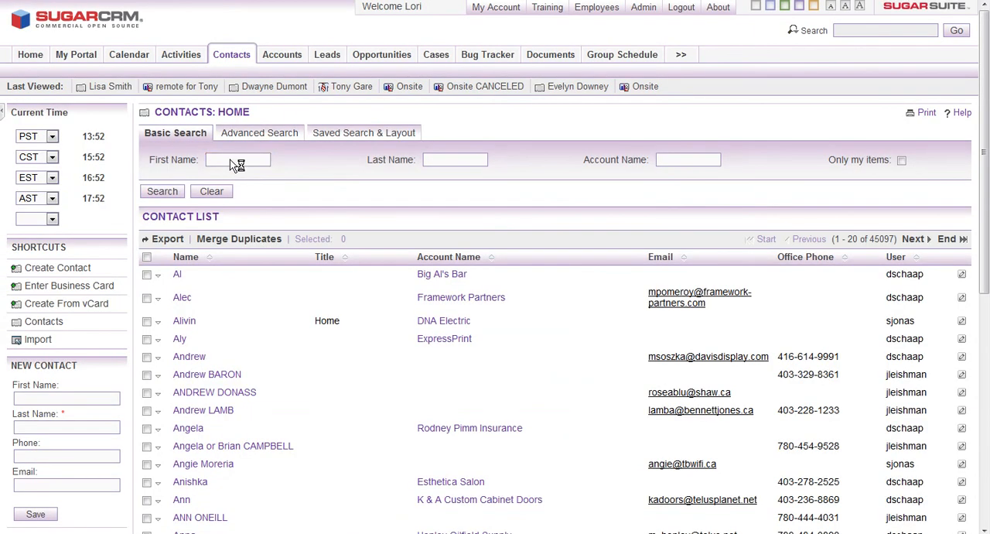
Search the contacts by the new customer's first name and last name.
left_click(239, 159)
key("Tab")
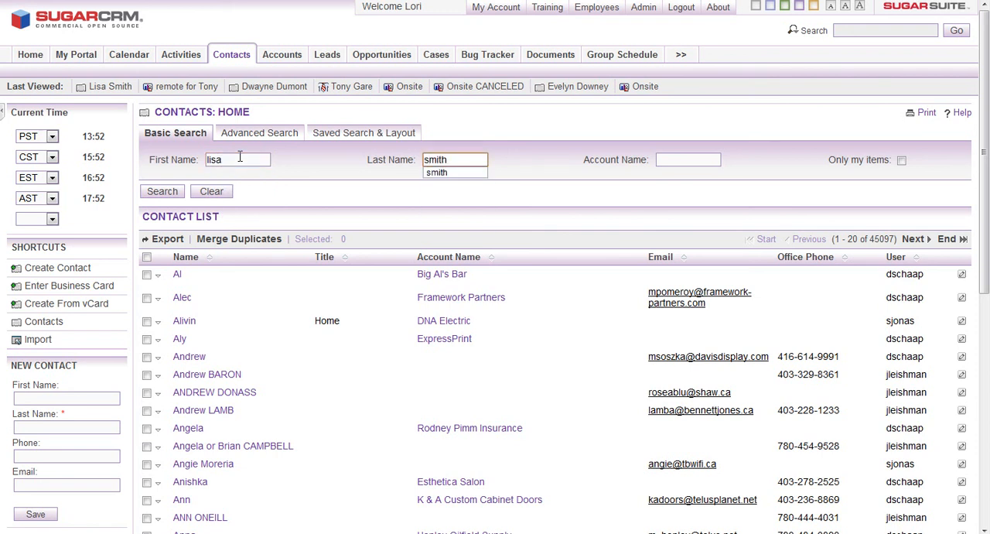
key("Return")
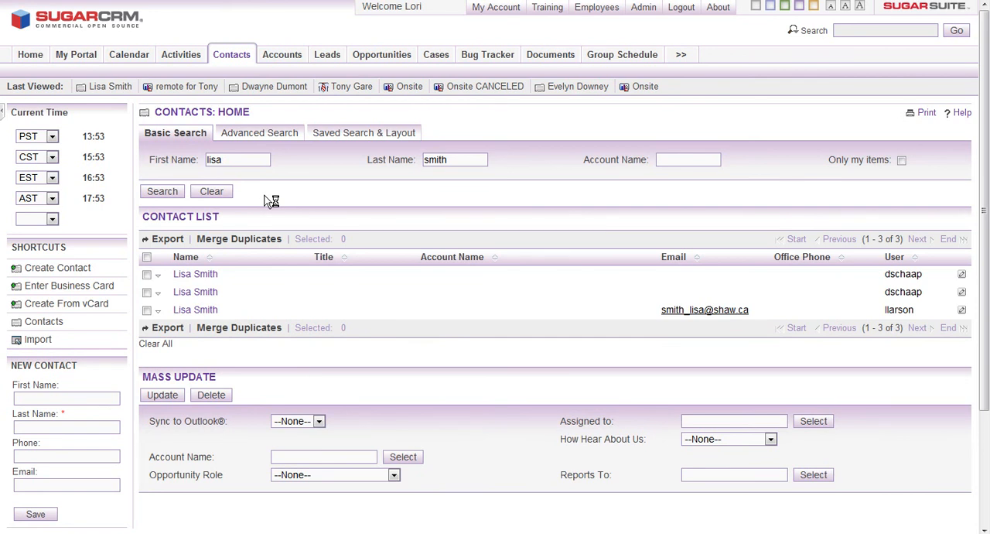
Open the first contact in the search results and examine its phone, address and assignment details.
left_click(195, 274)
scroll(313, 264, "down", 2)
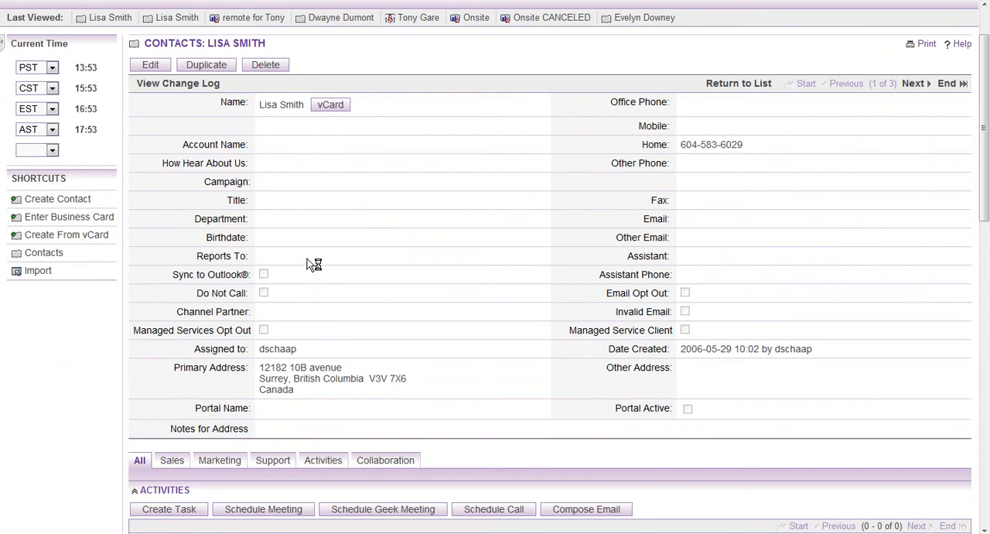
scroll(313, 264, "up", 2)
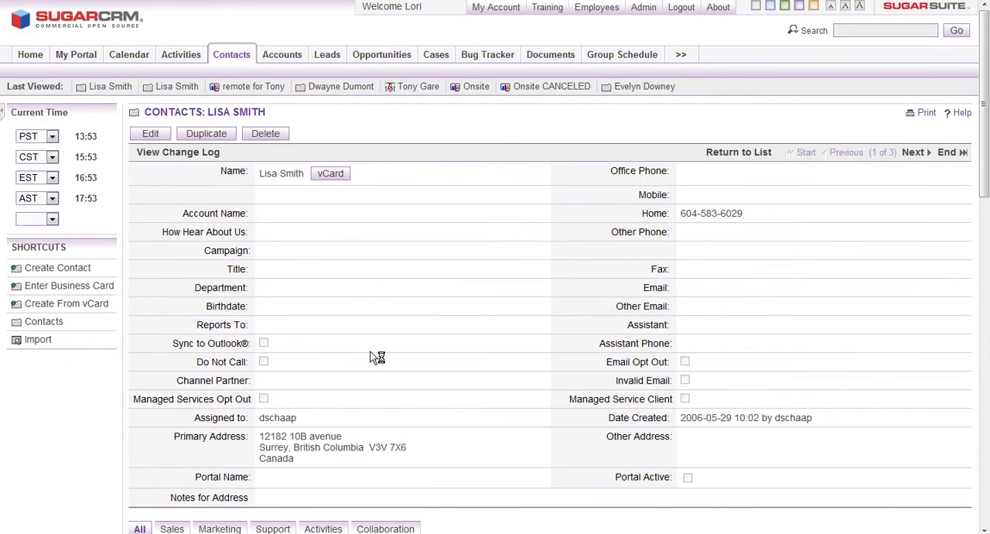
scroll(292, 319, "down", 2)
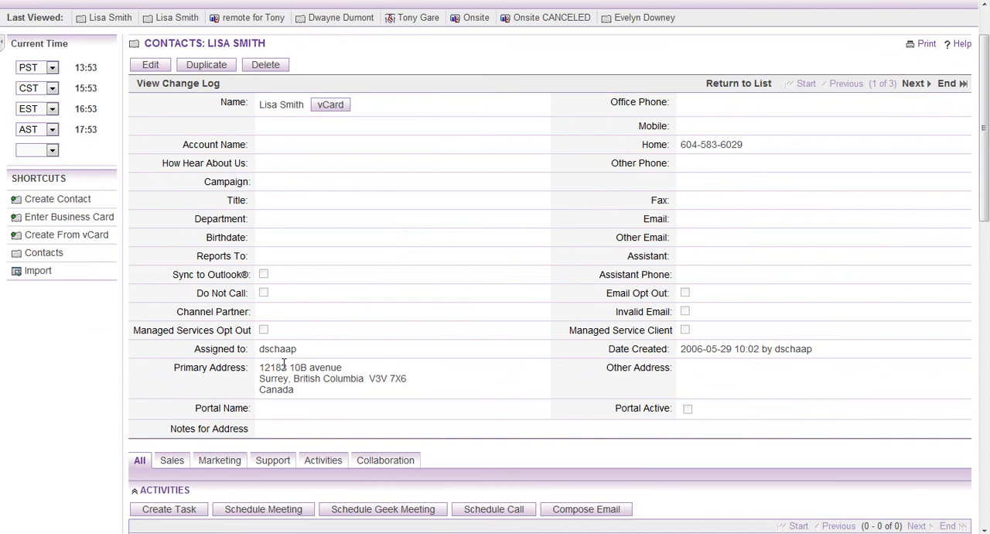
scroll(281, 376, "up", 2)
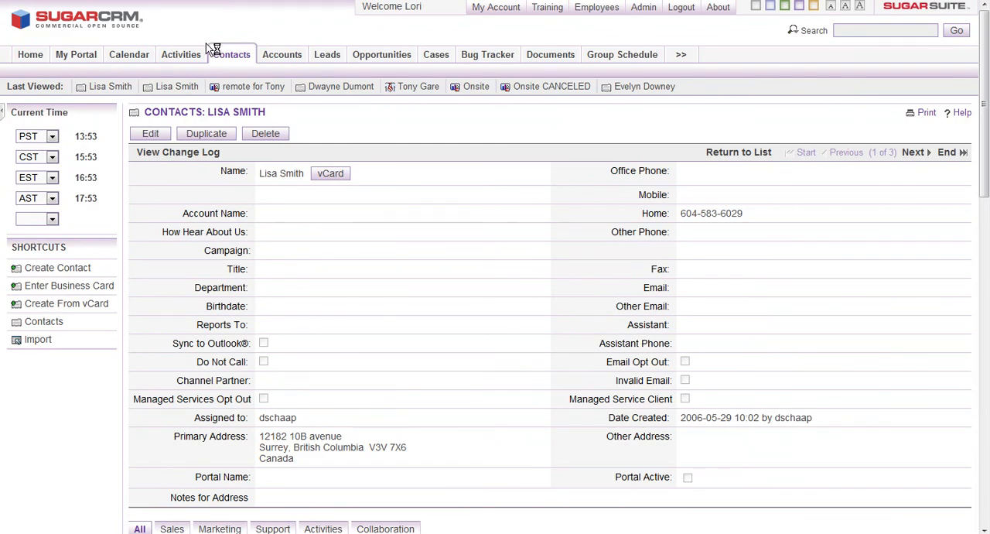
Return to the contact search results and open the newly created contact from the recently viewed records.
left_click(230, 56)
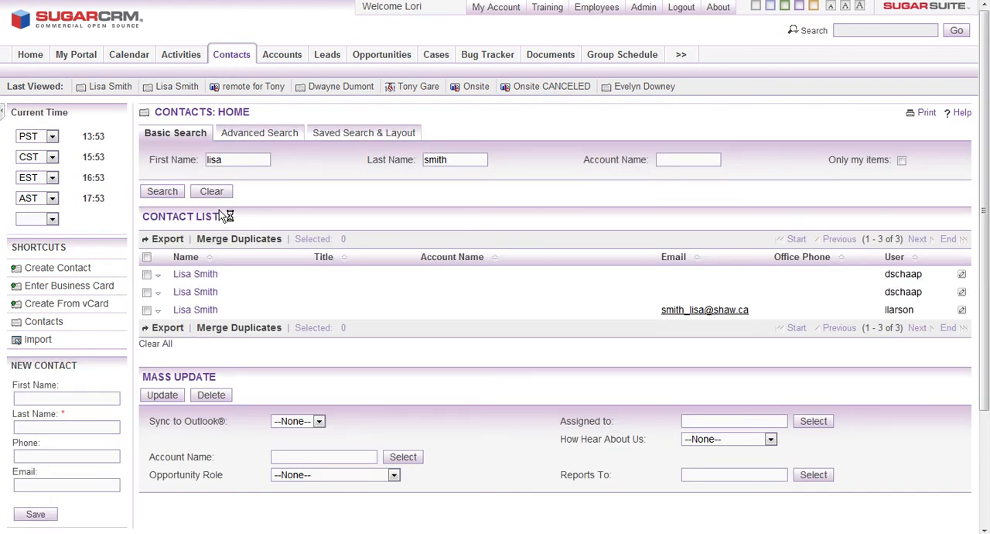
left_click(177, 88)
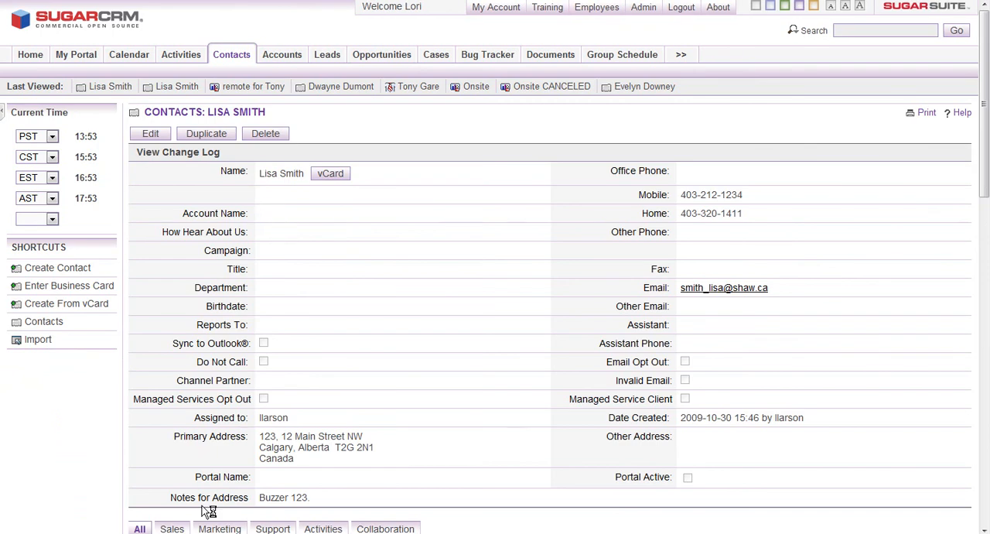